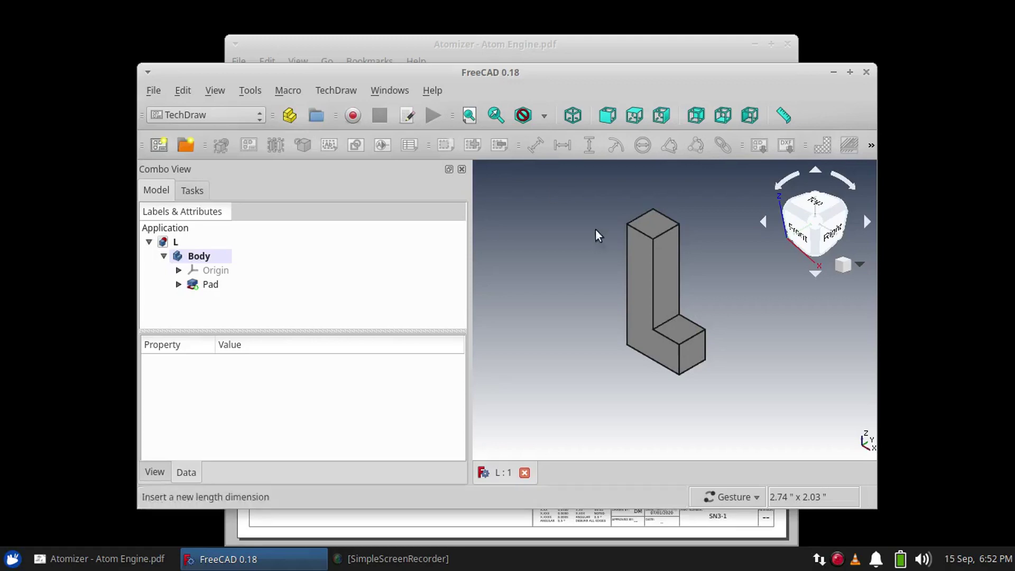
Check the reference PDF drawing, then orbit the L part in FreeCAD to view another angle.
{"action": "left_click", "coordinate": [627, 60]}
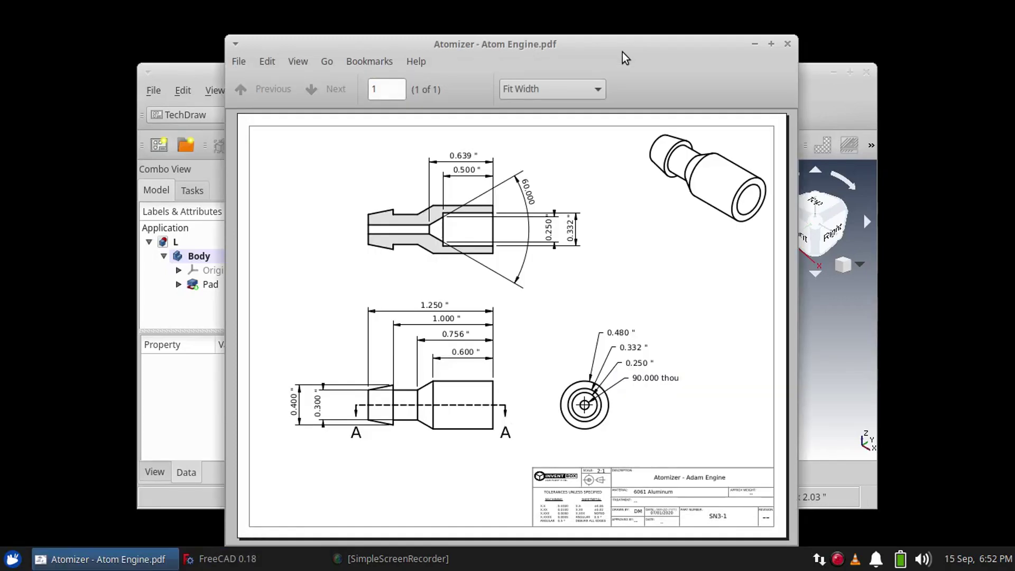
{"action": "left_click", "coordinate": [838, 359]}
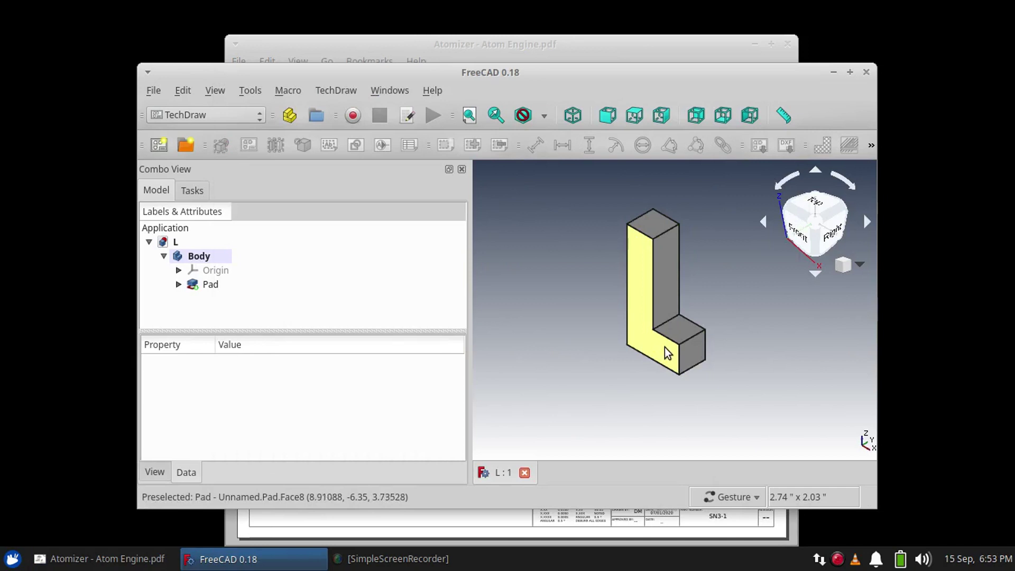
{"action": "mouse_move", "coordinate": [668, 351]}
{"action": "left_mouse_down"}
{"action": "mouse_move", "coordinate": [707, 353]}
{"action": "mouse_move", "coordinate": [704, 370]}
{"action": "mouse_move", "coordinate": [675, 320]}
{"action": "mouse_move", "coordinate": [682, 343]}
{"action": "left_mouse_up"}
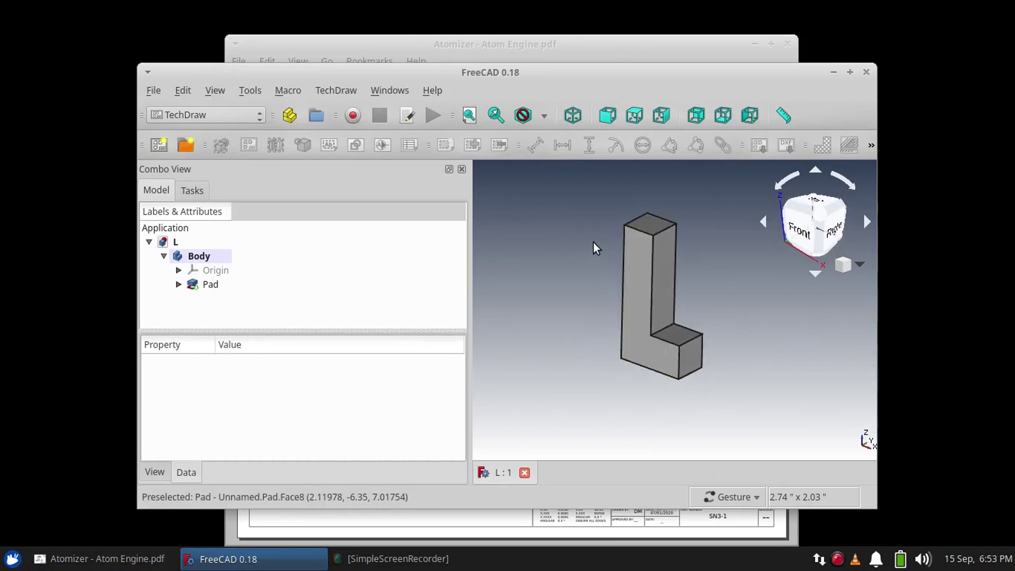
Switch to the TechDraw workbench, maximize the window, and insert a default title-block page.
{"action": "left_click", "coordinate": [189, 117]}
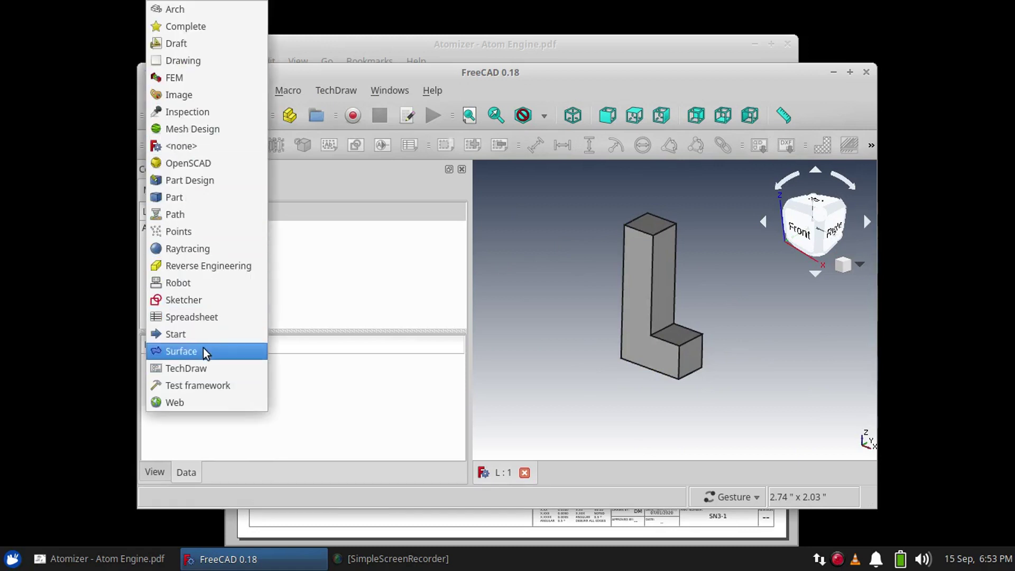
{"action": "left_click", "coordinate": [204, 375]}
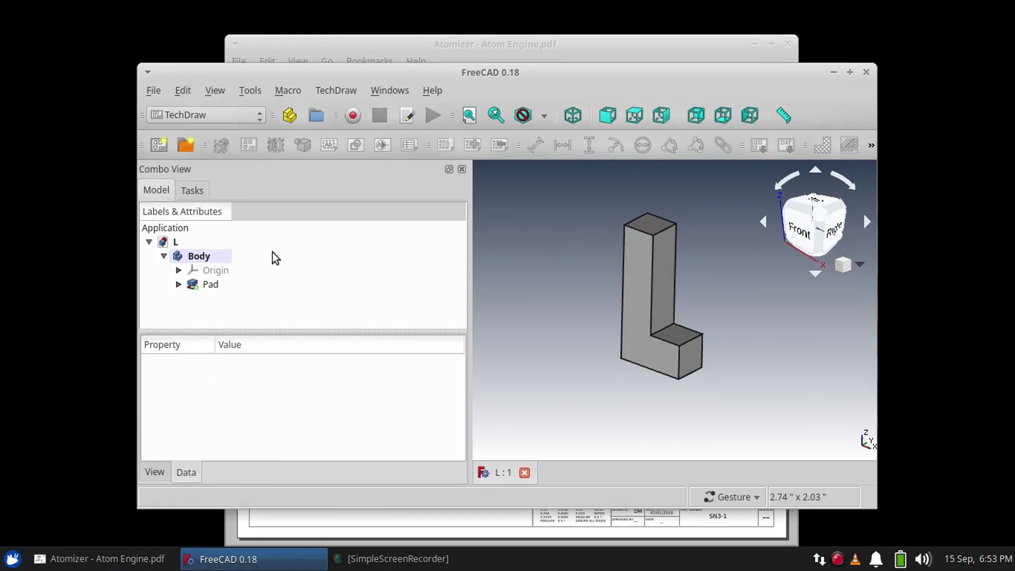
{"action": "double_click", "coordinate": [460, 74]}
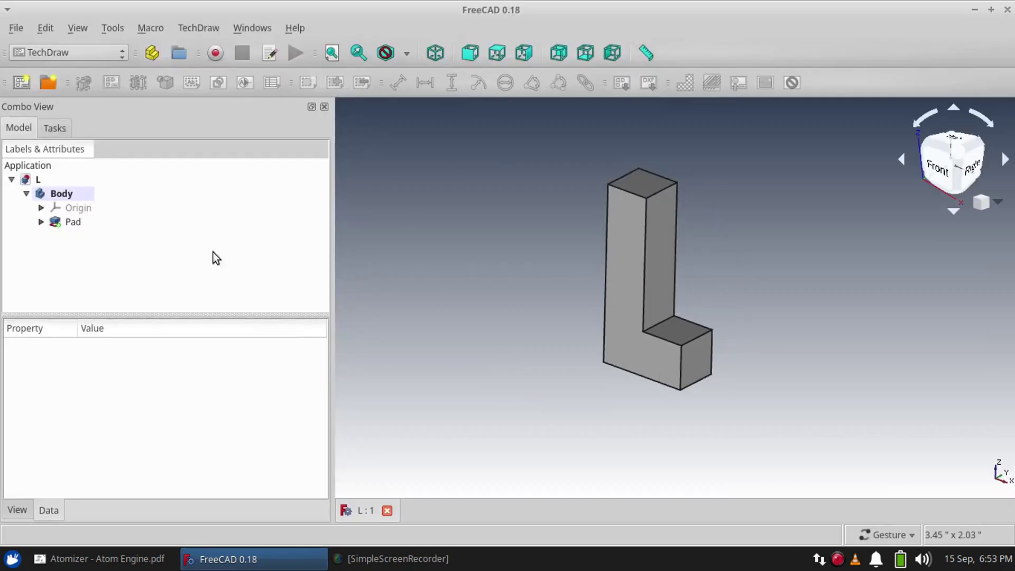
{"action": "left_click", "coordinate": [27, 85]}
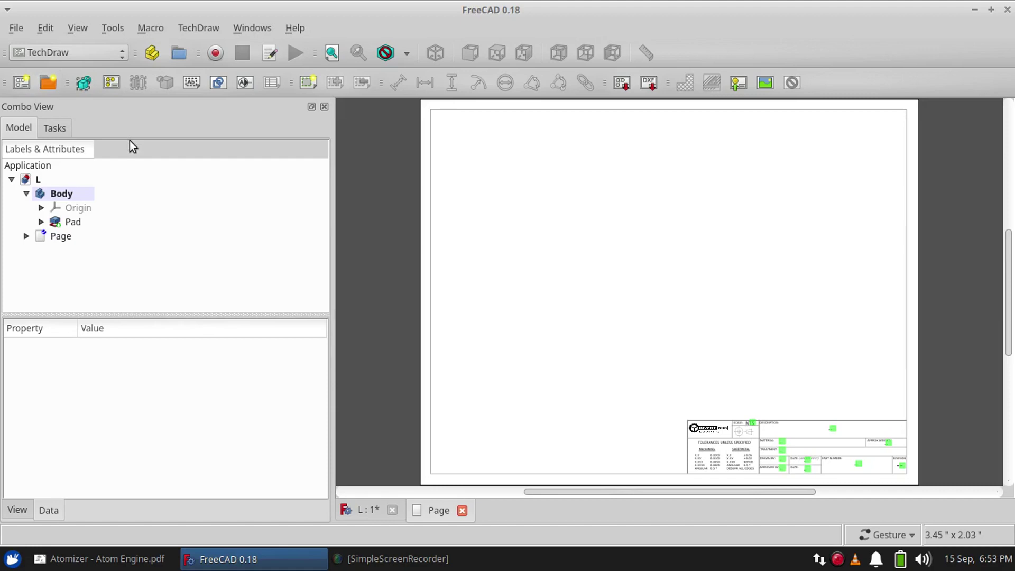
Insert an isometric view of the Body and move it up and right on the page.
{"action": "left_click", "coordinate": [63, 194]}
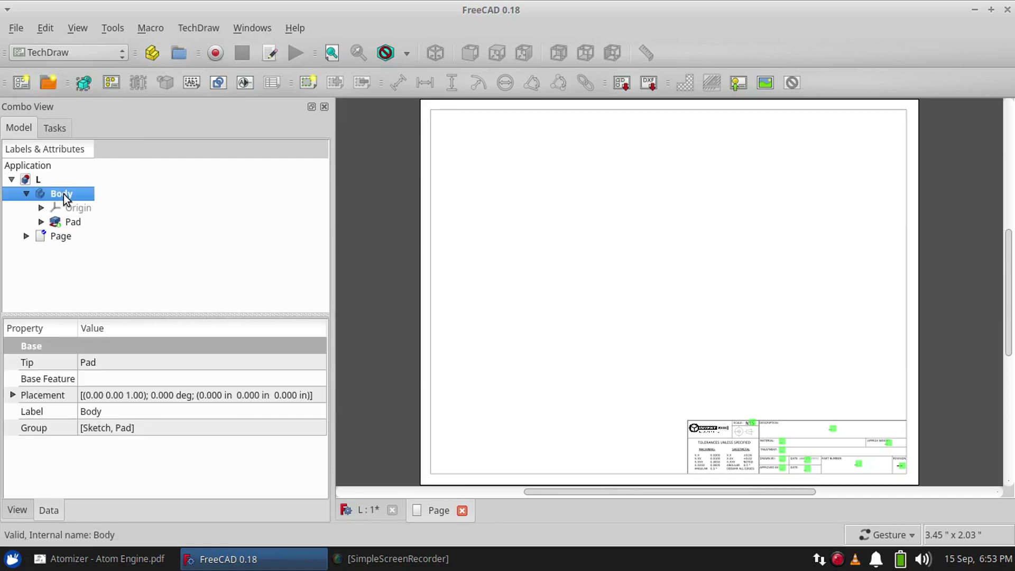
{"action": "left_click", "coordinate": [82, 83]}
{"action": "left_click", "coordinate": [660, 304]}
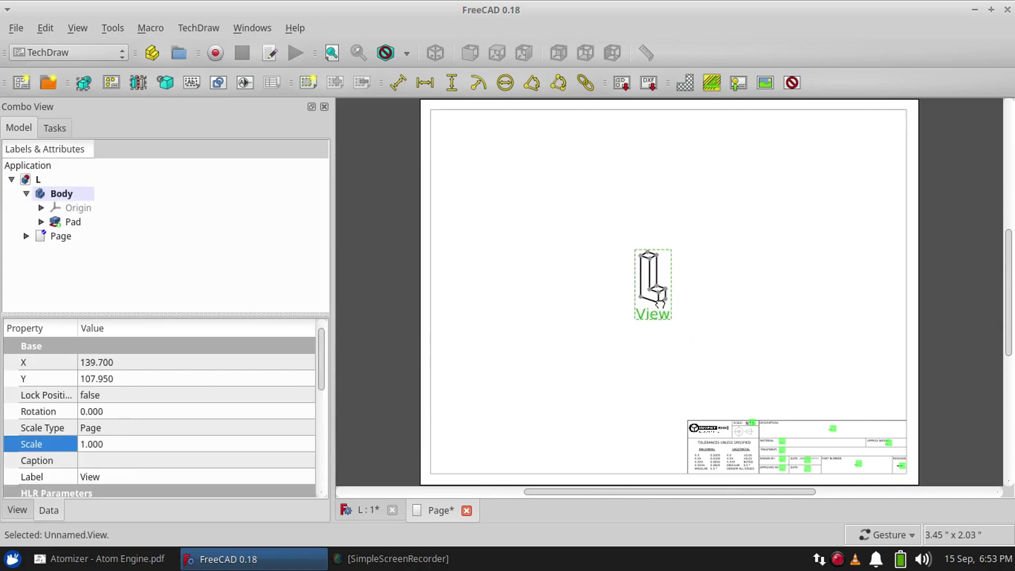
{"action": "mouse_move", "coordinate": [660, 304]}
{"action": "left_mouse_down"}
{"action": "mouse_move", "coordinate": [711, 304]}
{"action": "mouse_move", "coordinate": [678, 289]}
{"action": "left_mouse_up"}
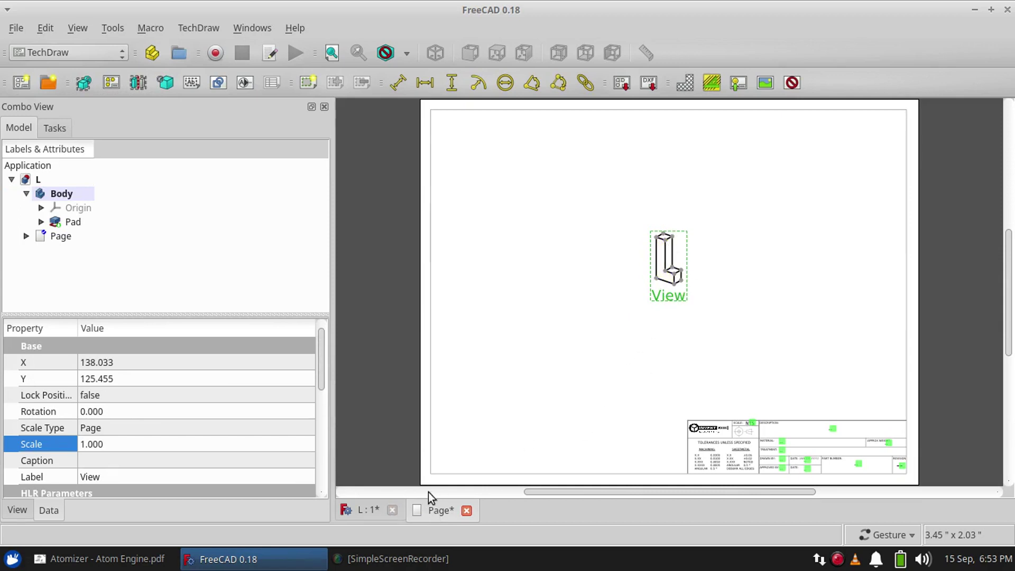
Orbit the 3D model of the L part and snap it to the straight front view.
{"action": "left_click", "coordinate": [364, 511]}
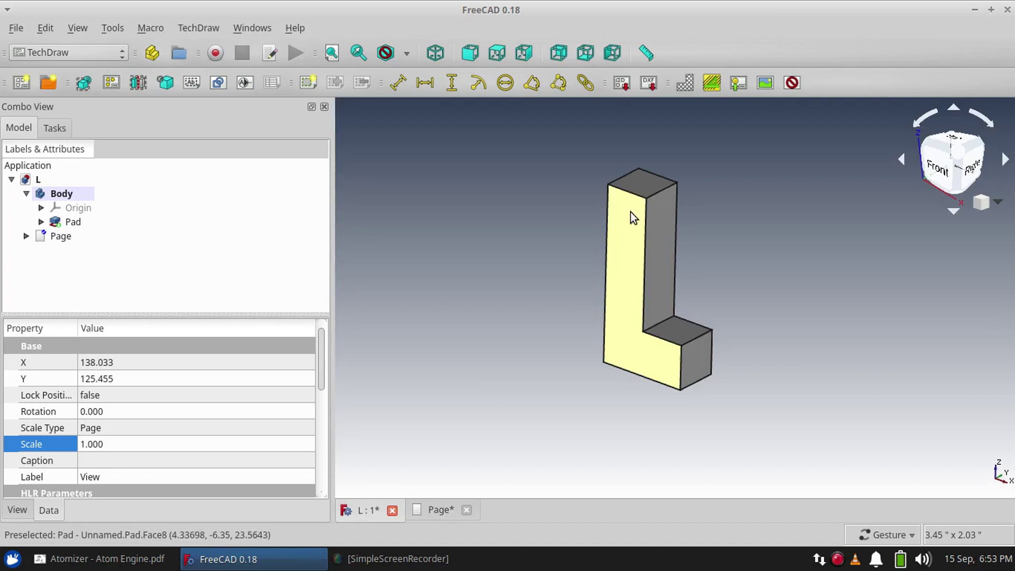
{"action": "left_click_drag", "start_coordinate": [639, 226], "coordinate": [645, 302]}
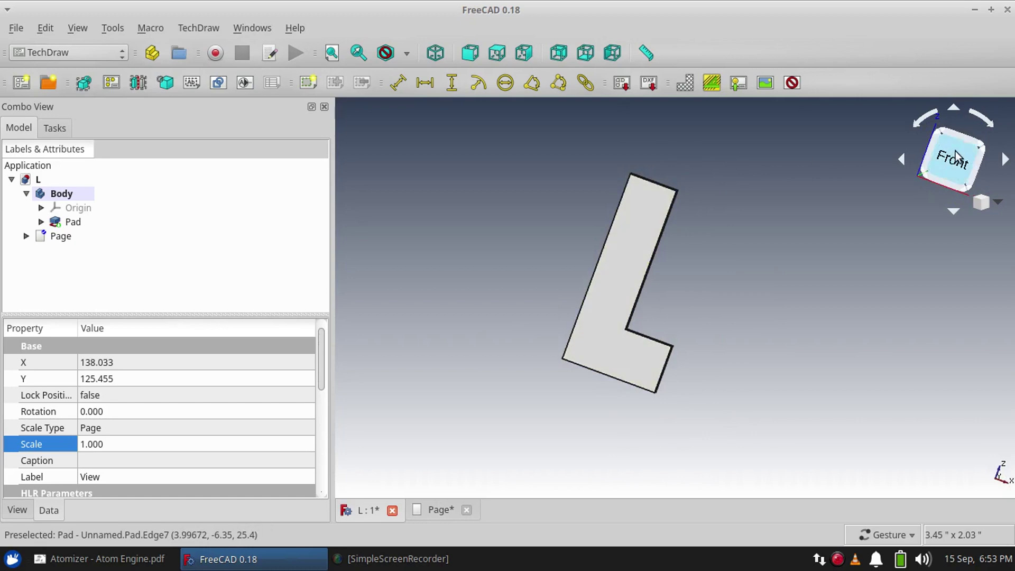
{"action": "left_click", "coordinate": [952, 183]}
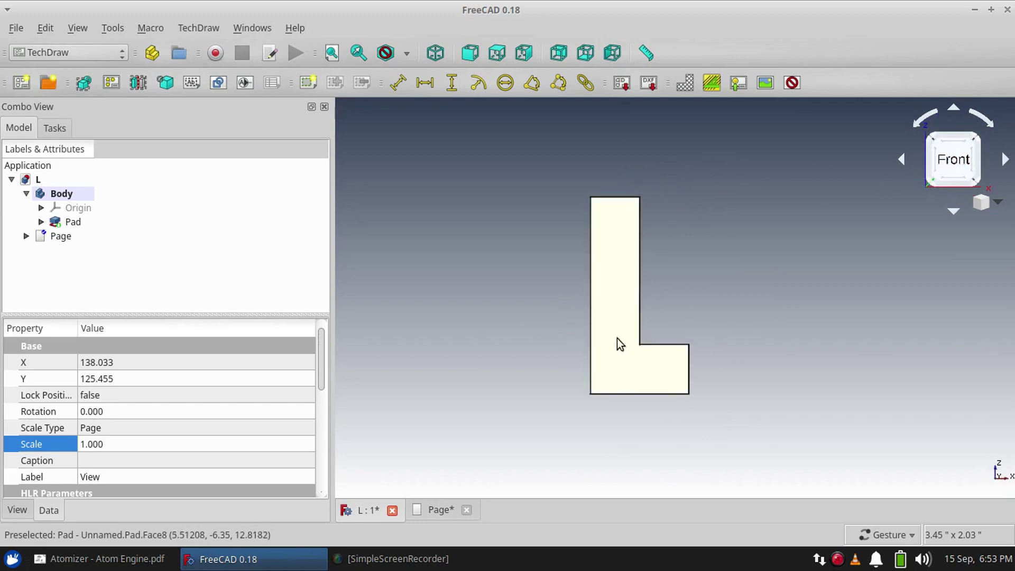
Insert a linked projection group of the Body at the page's top-left, with the isometric view beside it.
{"action": "left_click", "coordinate": [439, 509]}
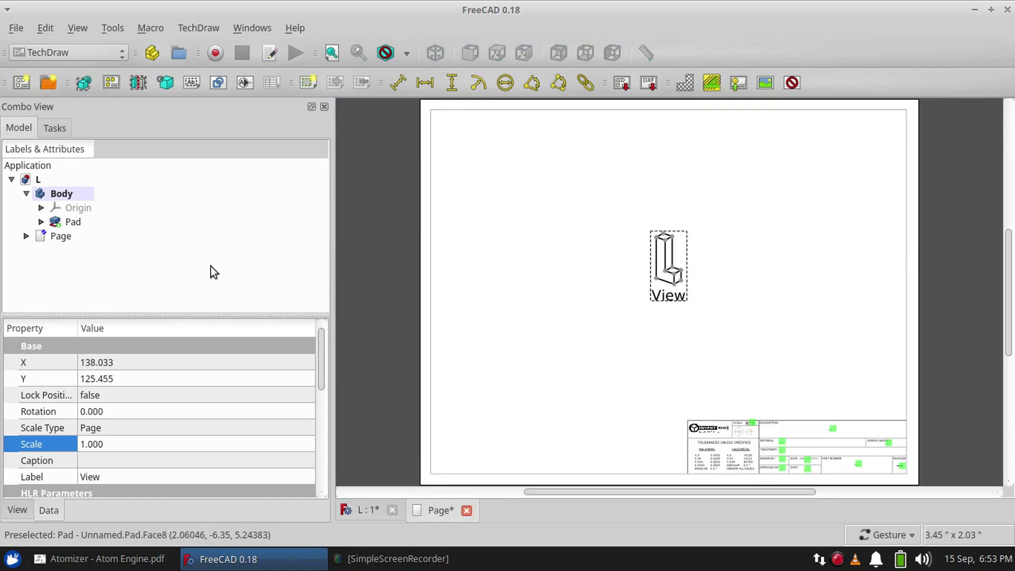
{"action": "left_click", "coordinate": [56, 194]}
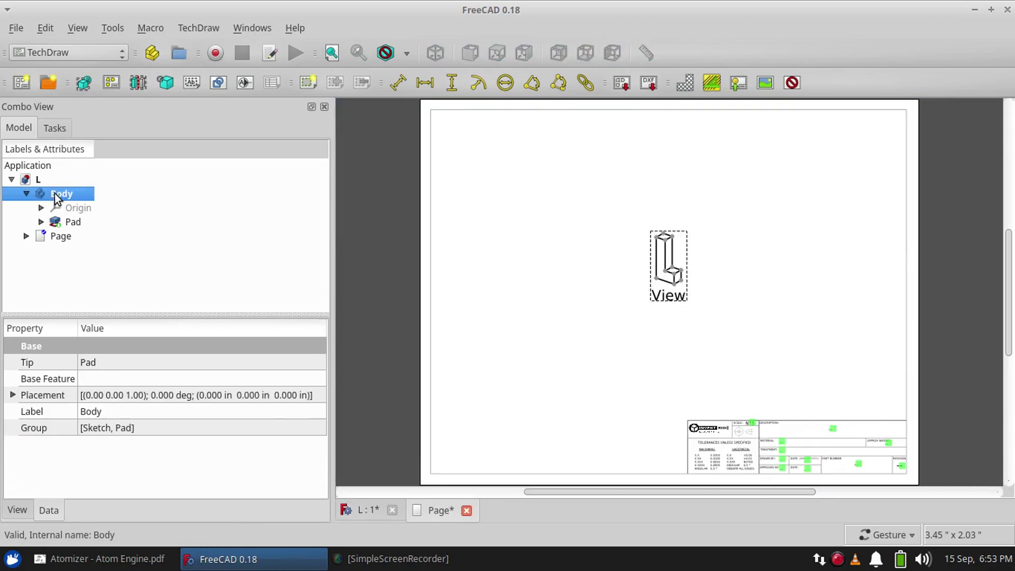
{"action": "left_click", "coordinate": [111, 82]}
{"action": "left_click_drag", "start_coordinate": [639, 317], "coordinate": [476, 188]}
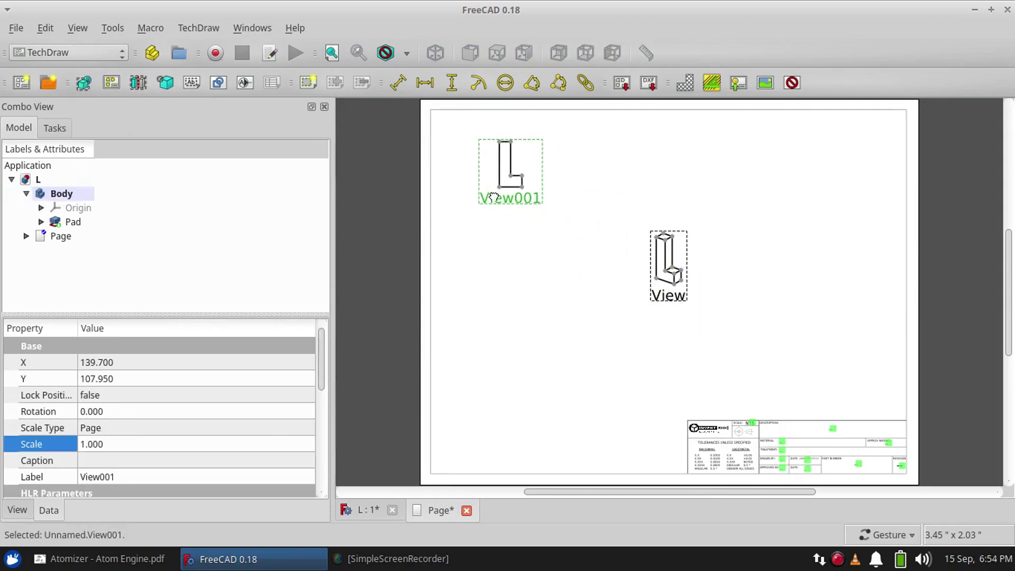
{"action": "left_click_drag", "start_coordinate": [663, 296], "coordinate": [585, 213]}
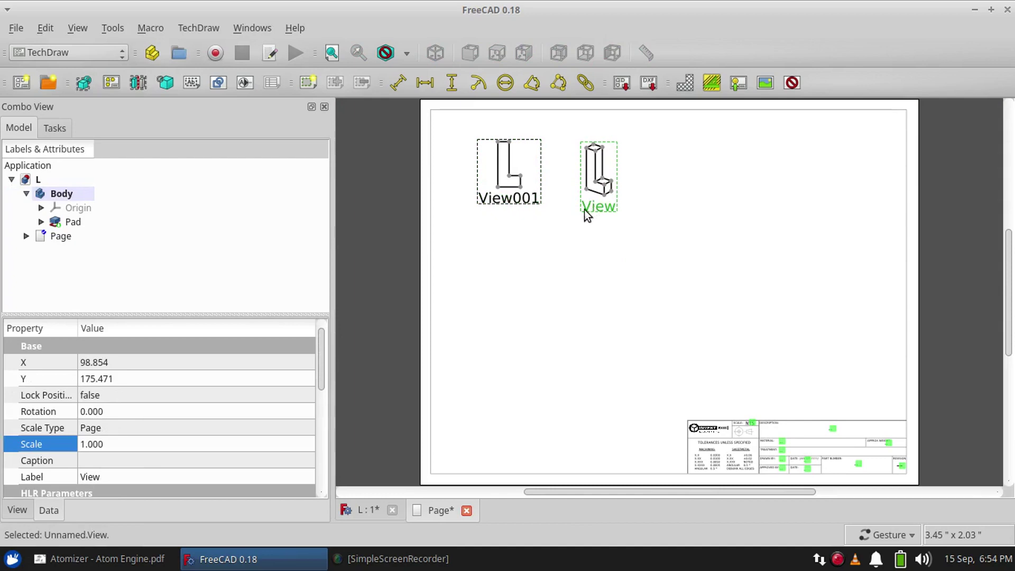
Delete the View001 projection group from the drawing page, confirming the prompt.
{"action": "left_click", "coordinate": [367, 511]}
{"action": "left_click", "coordinate": [436, 510]}
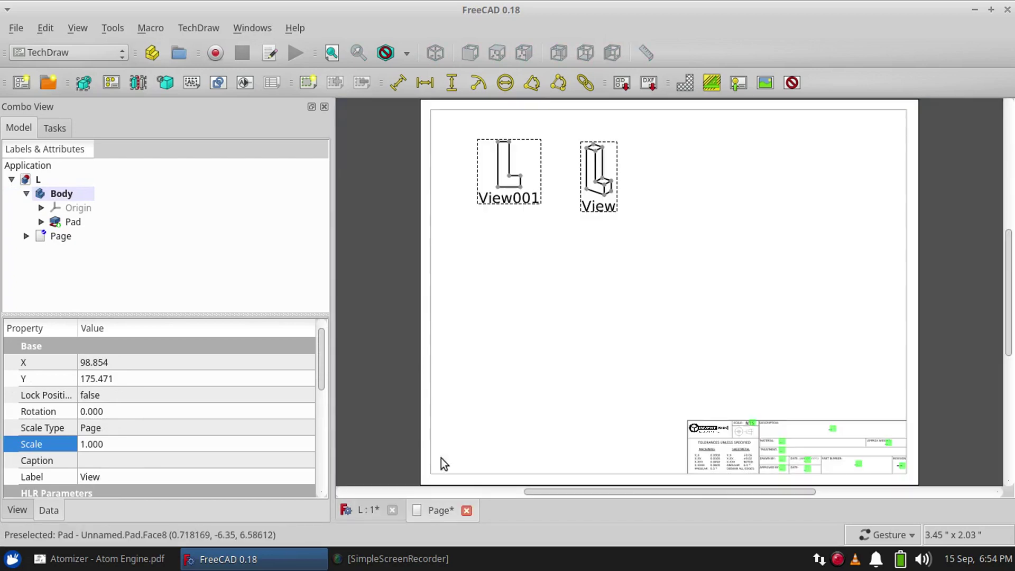
{"action": "left_click", "coordinate": [508, 199]}
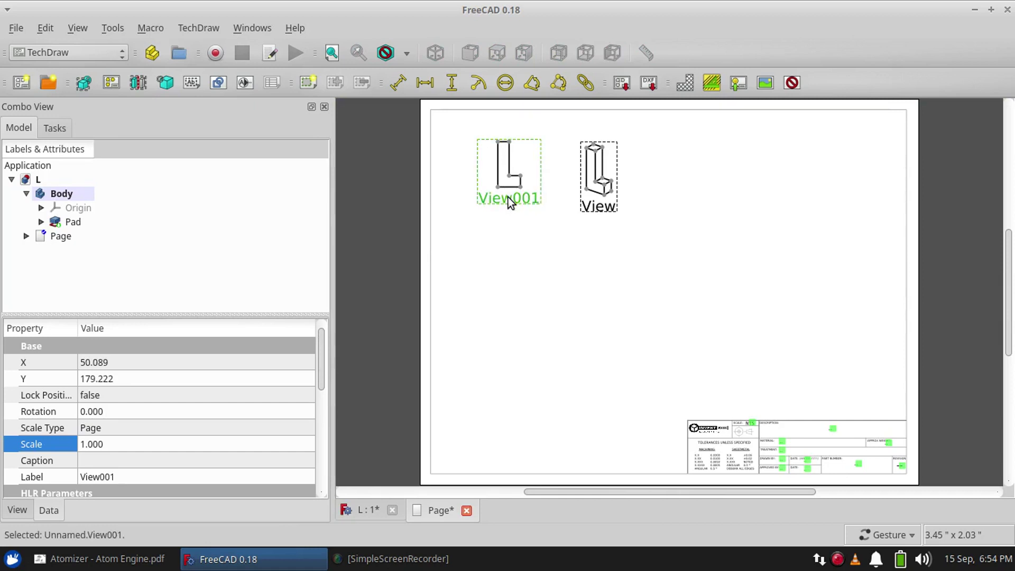
{"action": "key", "text": "Delete"}
{"action": "left_click", "coordinate": [628, 300]}
Delete the remaining isometric view, confirming the Delete Selection Issues prompt.
{"action": "left_click", "coordinate": [601, 204]}
{"action": "key", "text": "Delete"}
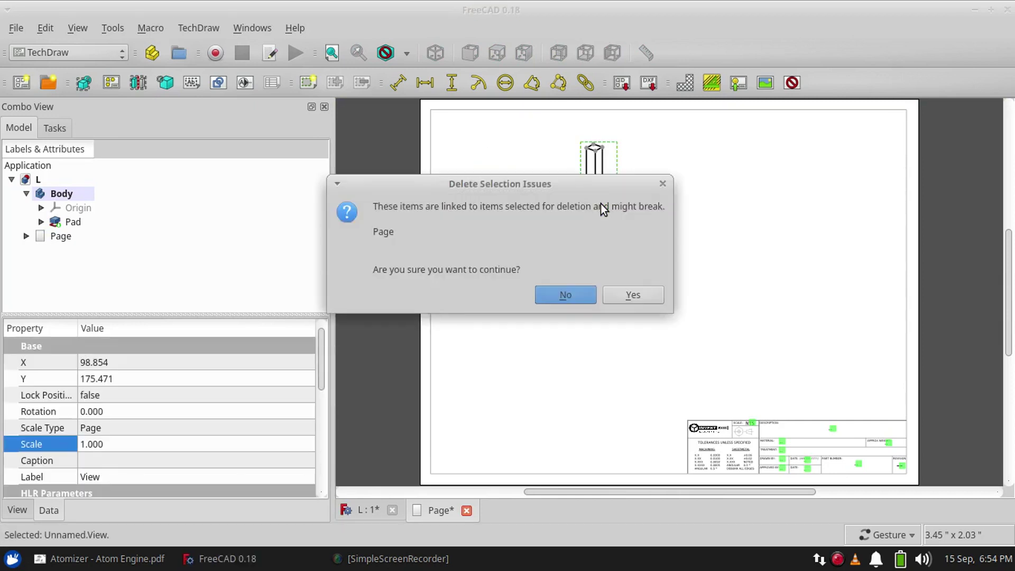
{"action": "left_click", "coordinate": [639, 296]}
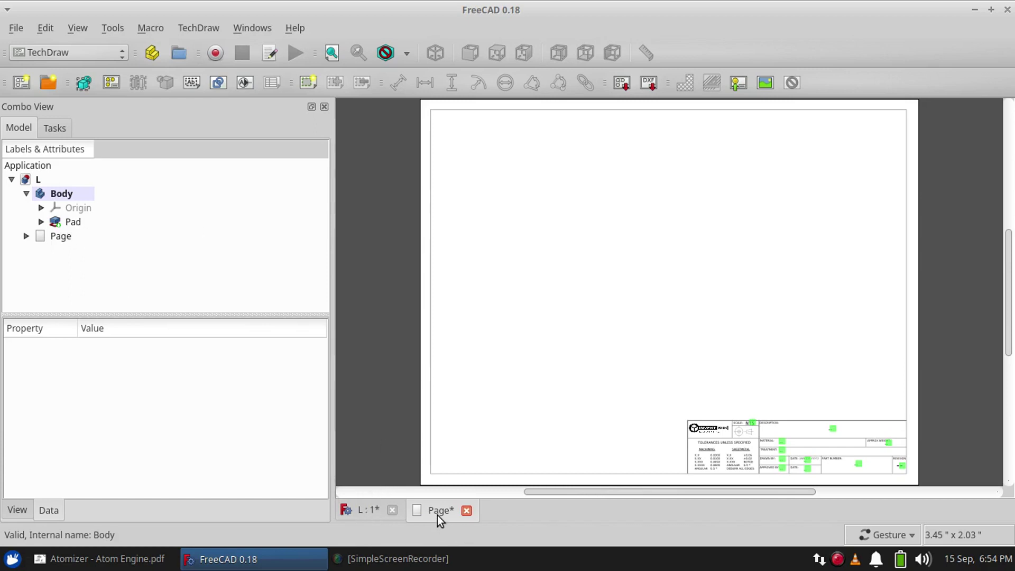
Orbit the 3D model to check its orientation and snap it to the front view.
{"action": "left_click", "coordinate": [352, 512]}
{"action": "left_click_drag", "start_coordinate": [725, 282], "coordinate": [878, 182]}
{"action": "left_click", "coordinate": [952, 165]}
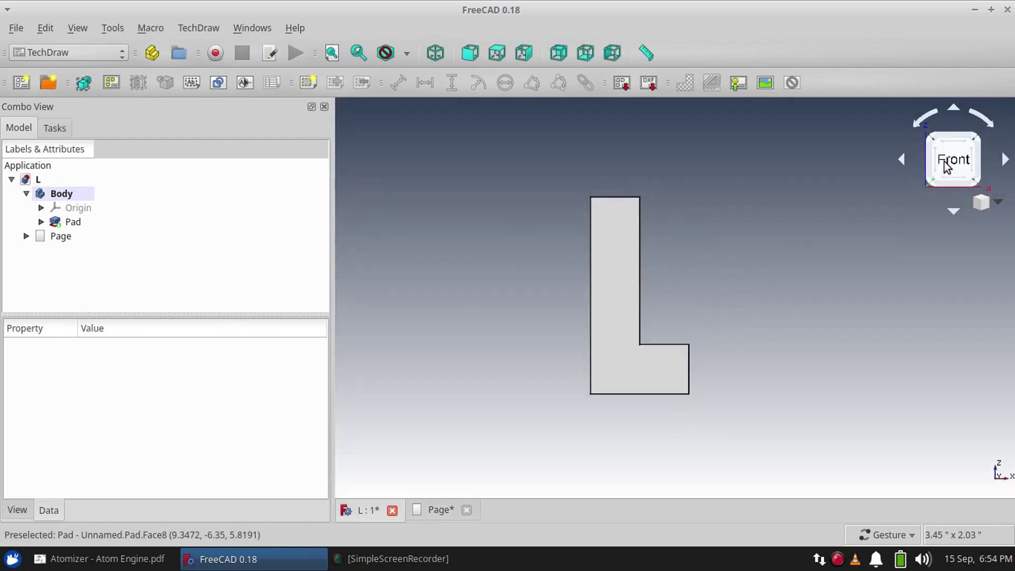
{"action": "left_click", "coordinate": [433, 504]}
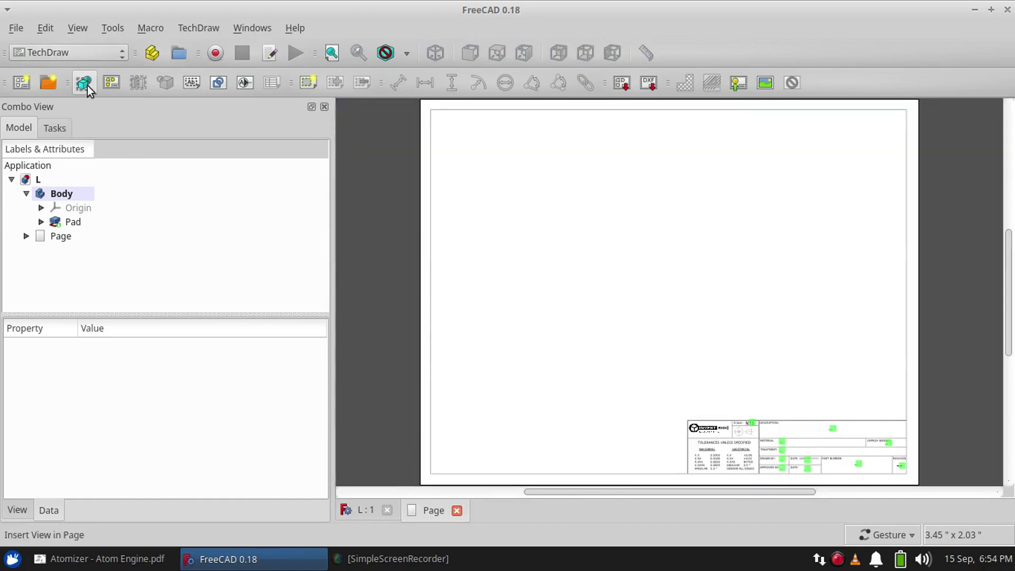
Create a Body projection group with Top, Right and FrontTopRight views, isometric in the top-right corner.
{"action": "left_click", "coordinate": [60, 195]}
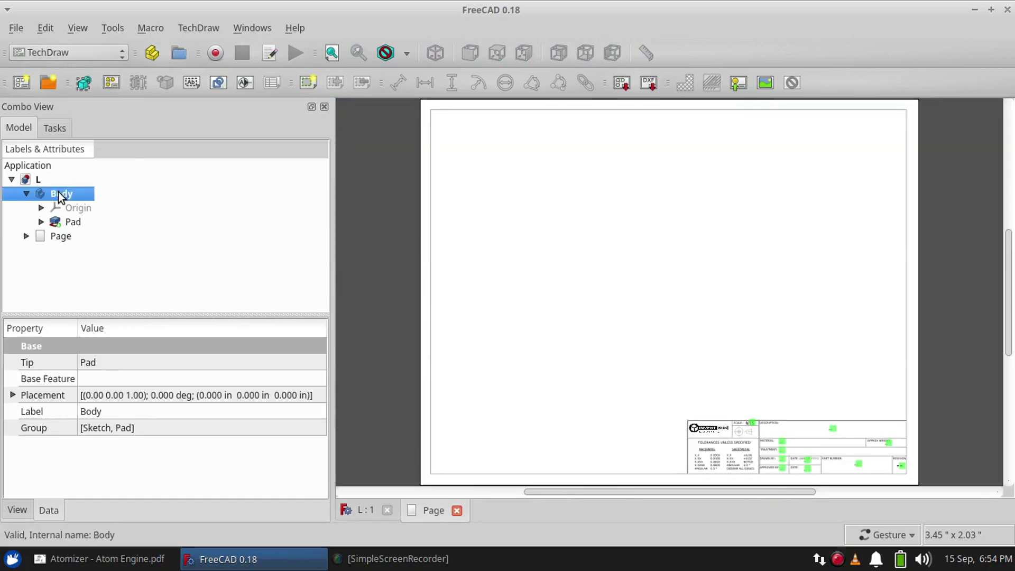
{"action": "left_click", "coordinate": [110, 83]}
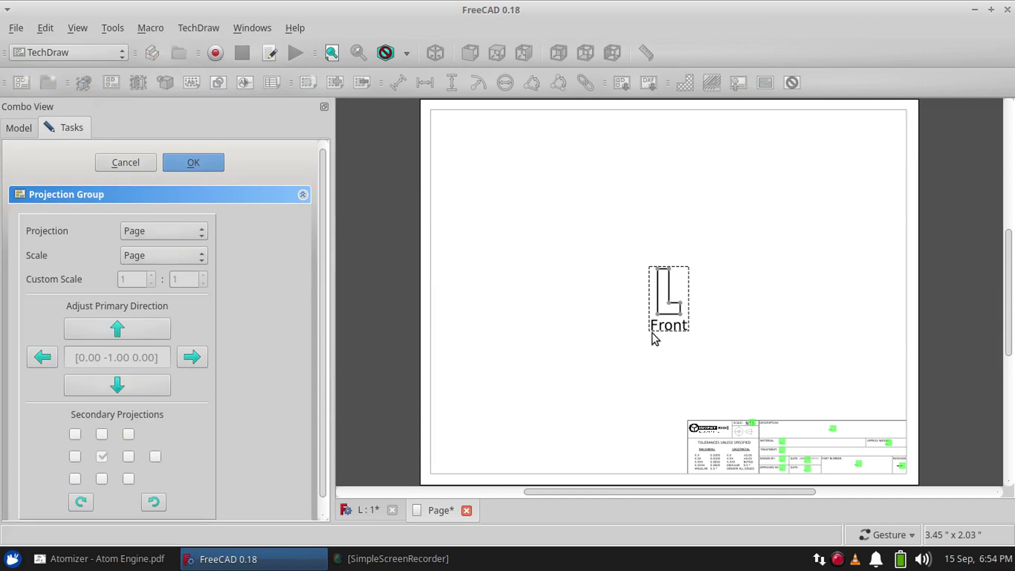
{"action": "left_click", "coordinate": [103, 435]}
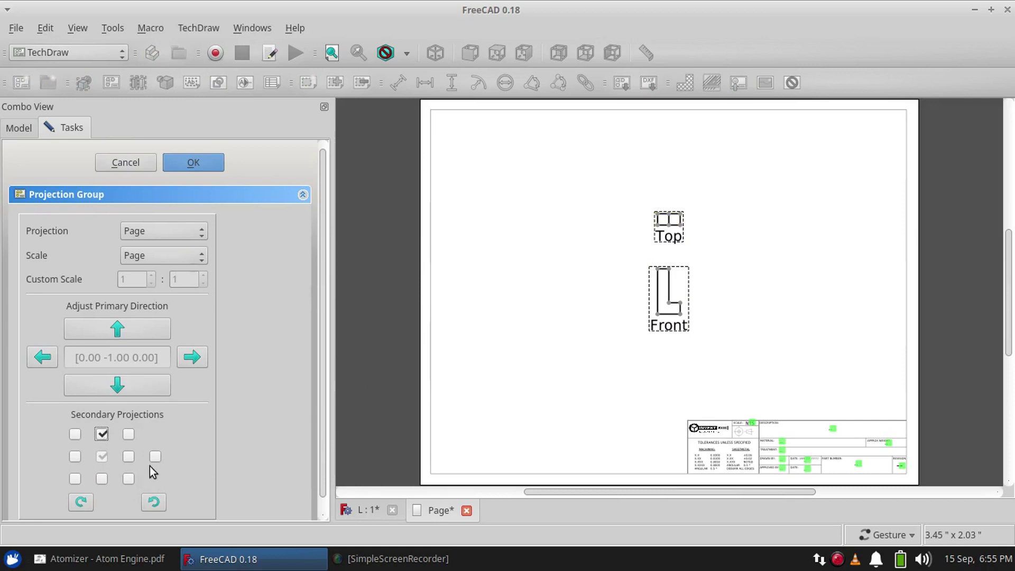
{"action": "left_click", "coordinate": [128, 456]}
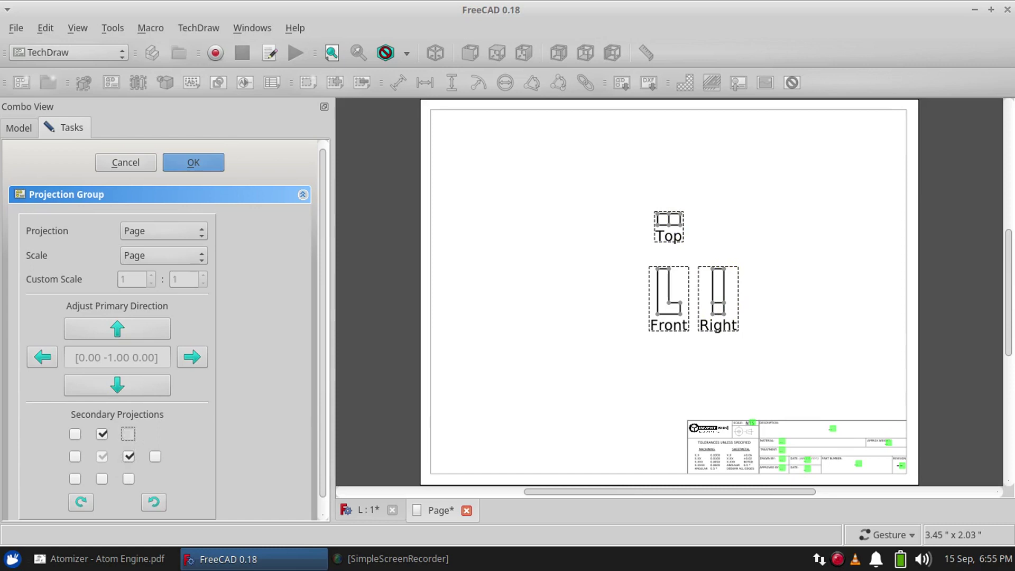
{"action": "left_click", "coordinate": [131, 434]}
{"action": "left_click_drag", "start_coordinate": [717, 249], "coordinate": [818, 173]}
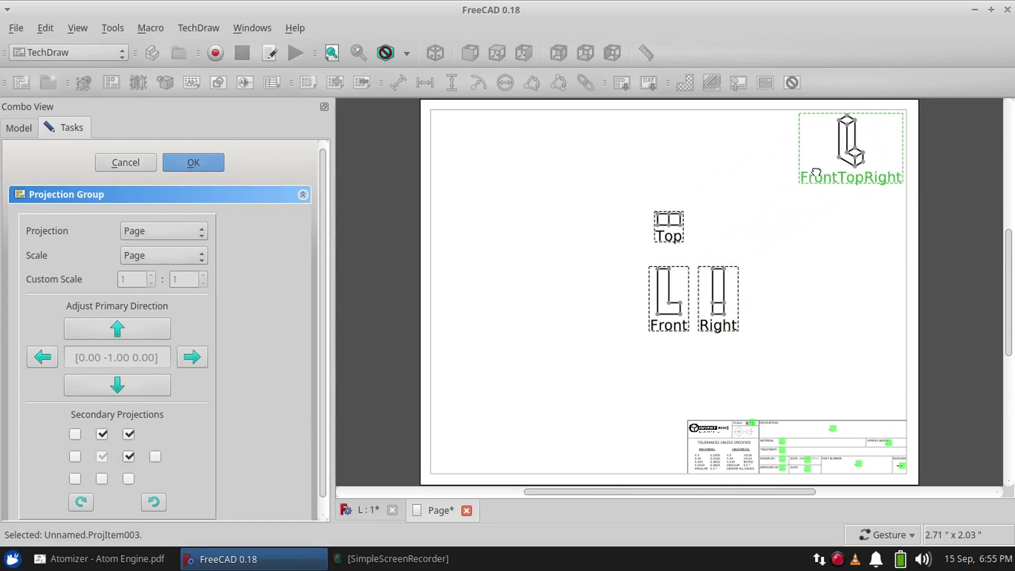
{"action": "left_click", "coordinate": [734, 176]}
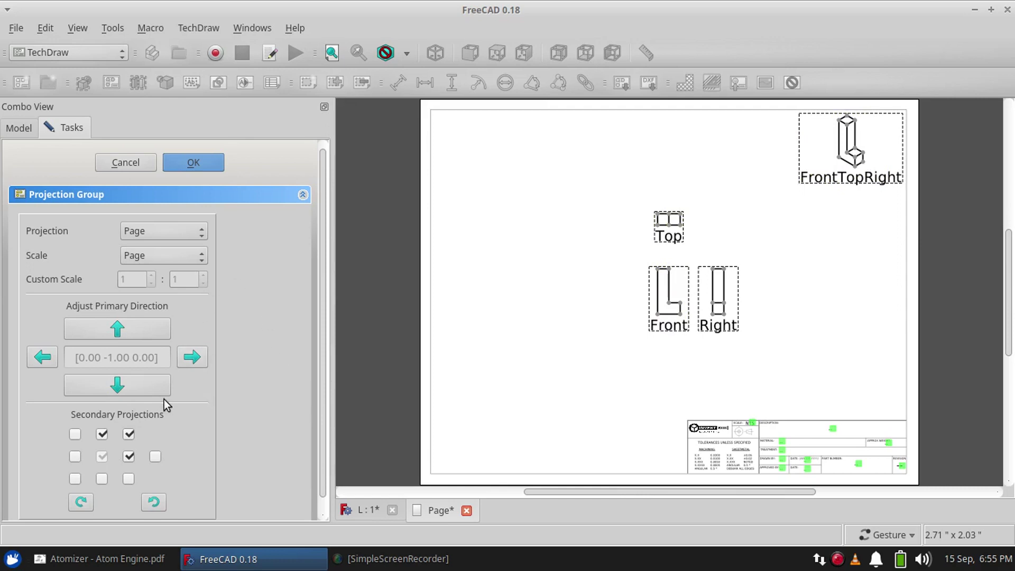
{"action": "left_click", "coordinate": [185, 157]}
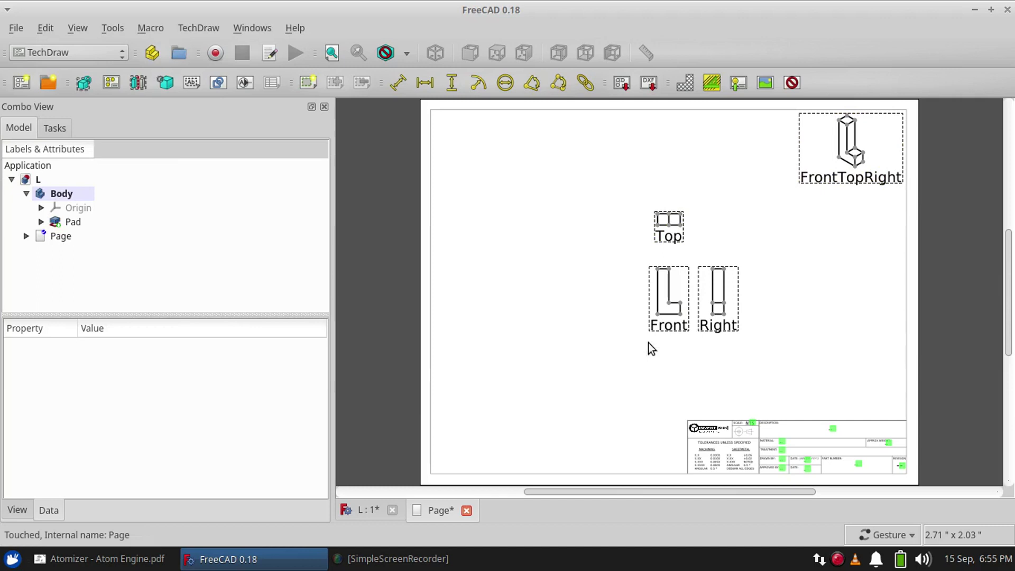
Drag the Top view higher and the Right view further right, then recompute the drawing.
{"action": "left_click_drag", "start_coordinate": [667, 237], "coordinate": [668, 164]}
{"action": "left_click_drag", "start_coordinate": [702, 332], "coordinate": [823, 332]}
{"action": "key", "text": "ctrl+r"}
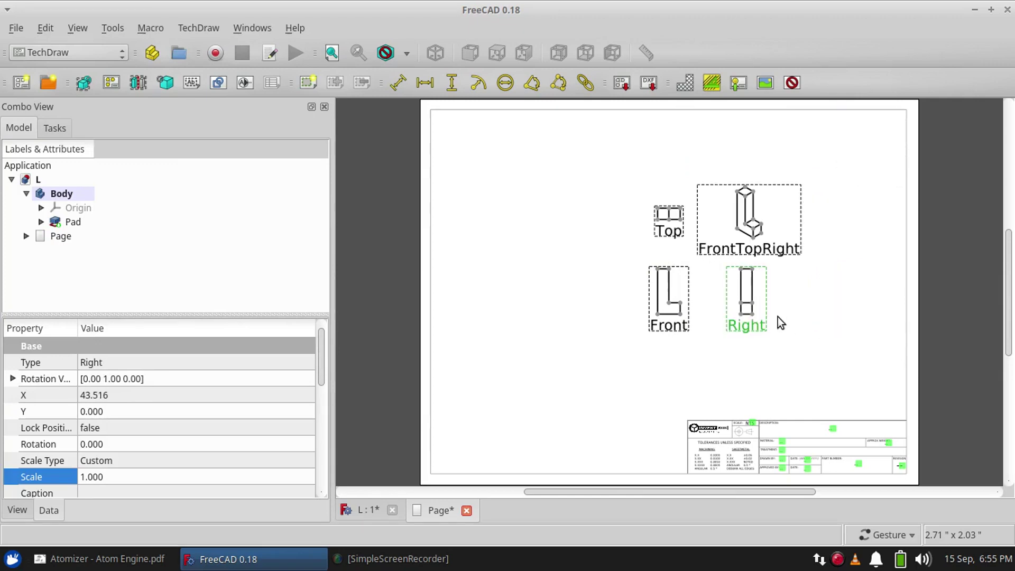
Expand Page in the Model tree and inspect the ProjGroup and Top view properties.
{"action": "left_click", "coordinate": [62, 236]}
{"action": "left_click", "coordinate": [25, 235]}
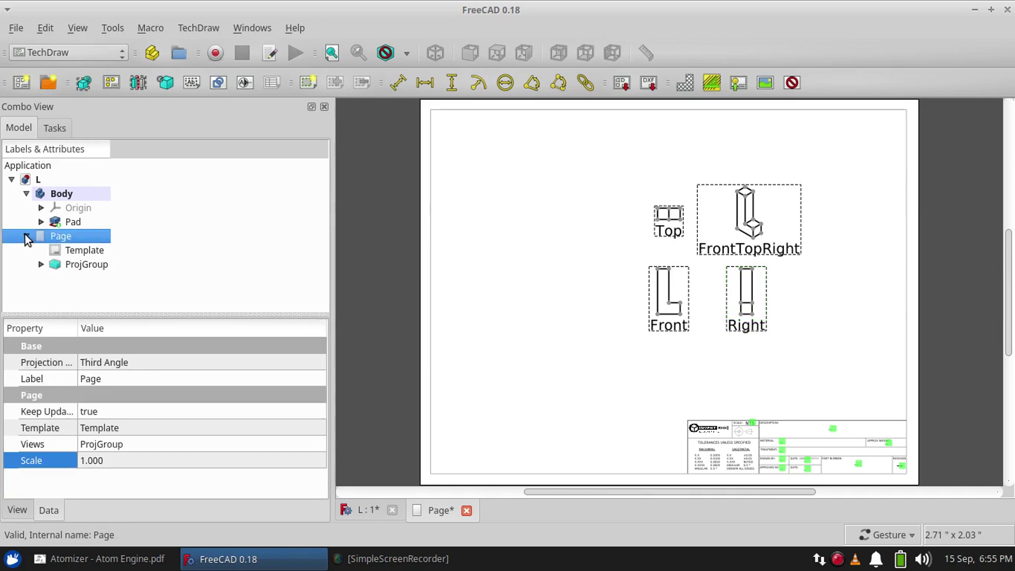
{"action": "left_click", "coordinate": [73, 270]}
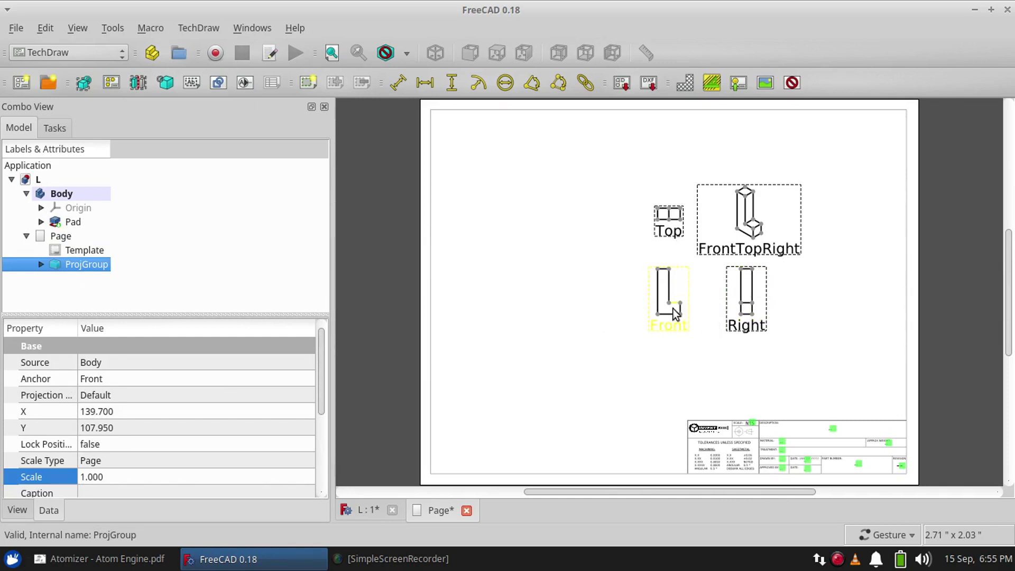
{"action": "left_click", "coordinate": [664, 214]}
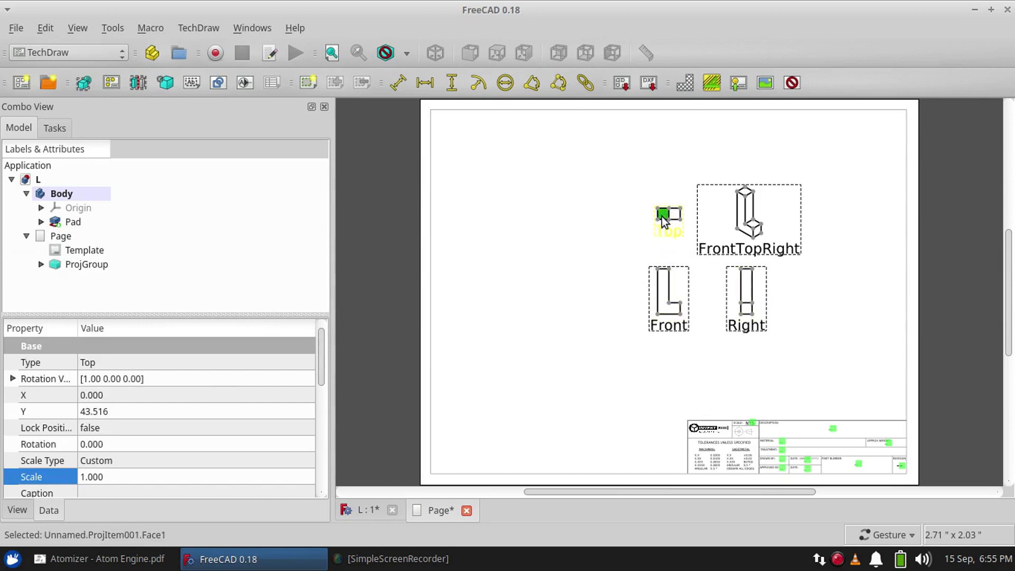
{"action": "scroll", "coordinate": [121, 450], "scroll_direction": "down", "scroll_amount": 5}
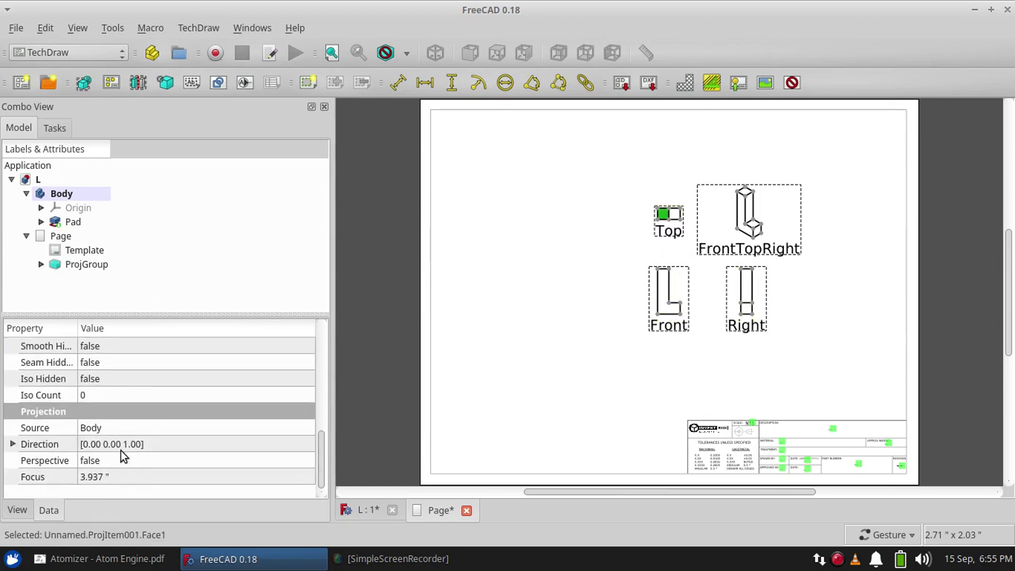
Set the ProjGroup's Distribute spacing X to 50 in its Data properties.
{"action": "left_click", "coordinate": [80, 251]}
{"action": "left_click", "coordinate": [80, 265]}
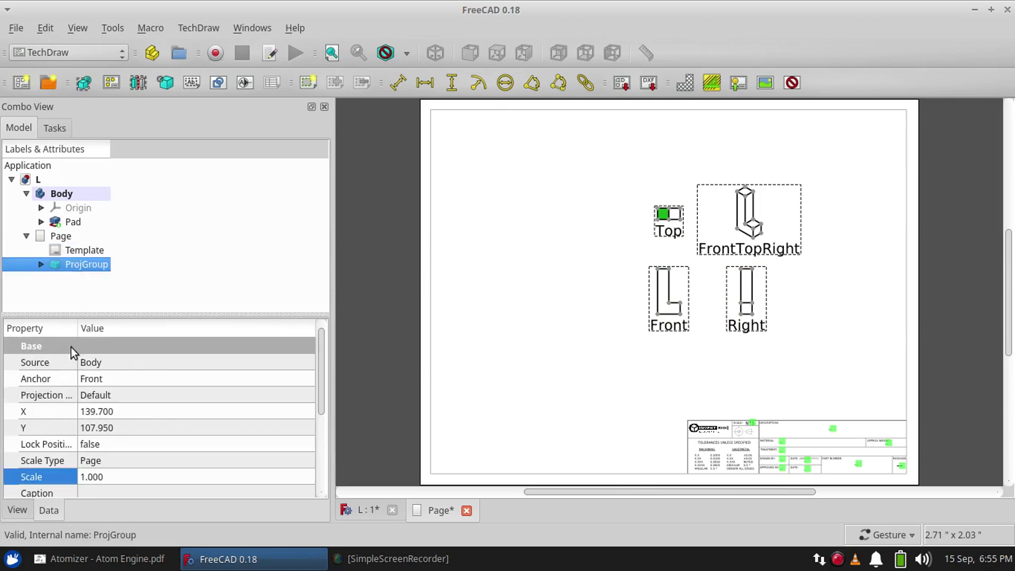
{"action": "scroll", "coordinate": [107, 453], "scroll_direction": "down", "scroll_amount": 3}
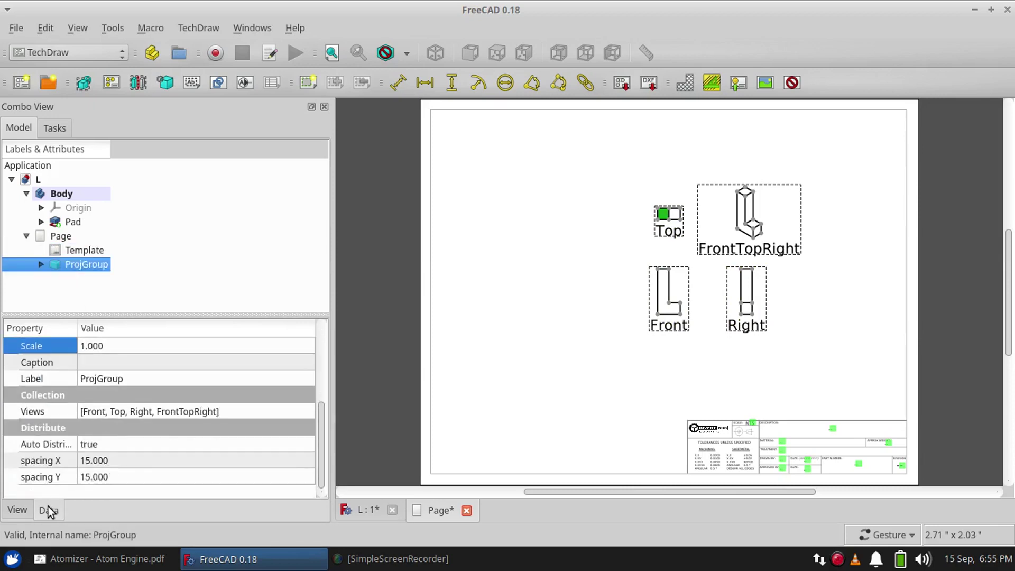
{"action": "left_click", "coordinate": [45, 466]}
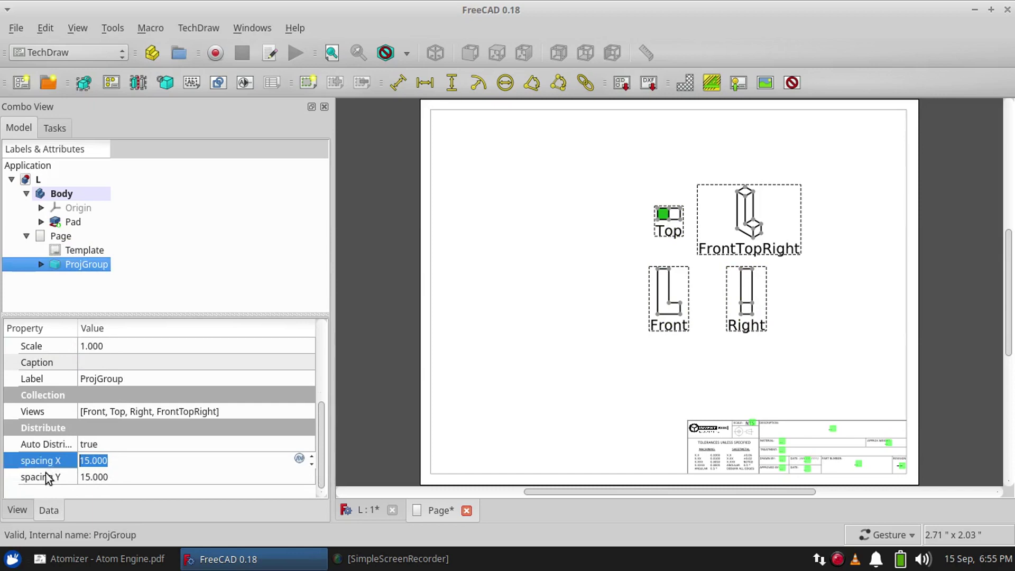
{"action": "left_click", "coordinate": [99, 463]}
{"action": "left_click_drag", "start_coordinate": [122, 460], "coordinate": [63, 461]}
{"action": "type", "text": "50"}
{"action": "key", "text": "Return"}
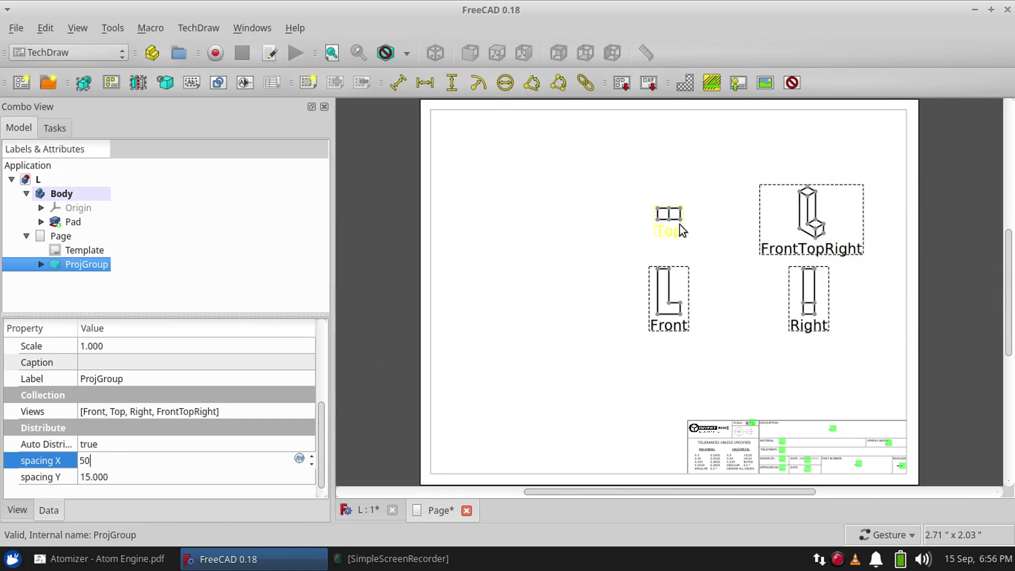
Set the projection group's Auto Distribute property to false.
{"action": "left_click", "coordinate": [114, 444]}
{"action": "left_click", "coordinate": [114, 444]}
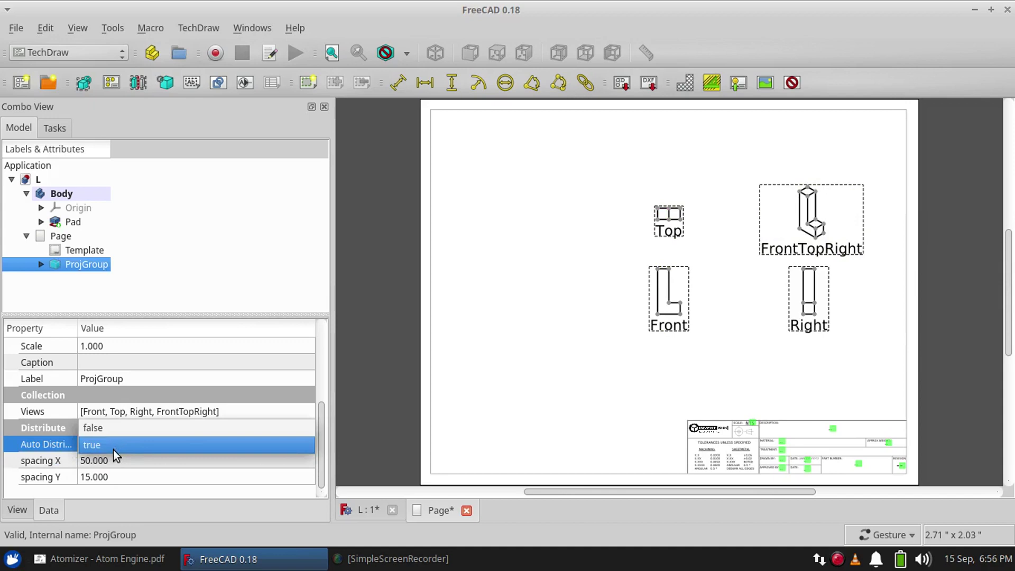
{"action": "left_click", "coordinate": [103, 428]}
Move the Top and isometric views higher, save, and shift the whole group left and down.
{"action": "left_click_drag", "start_coordinate": [670, 227], "coordinate": [669, 155]}
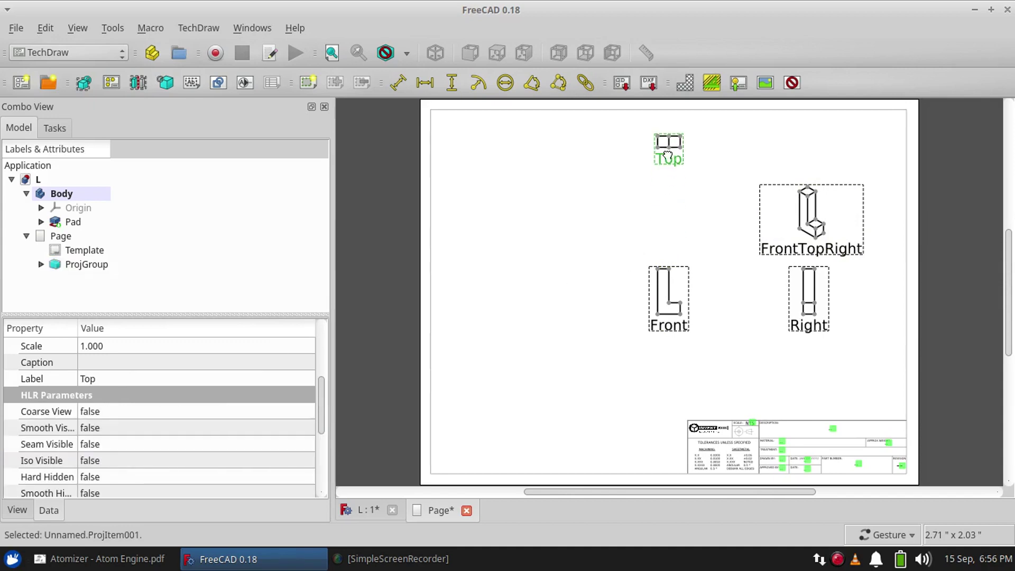
{"action": "left_click_drag", "start_coordinate": [774, 243], "coordinate": [804, 177]}
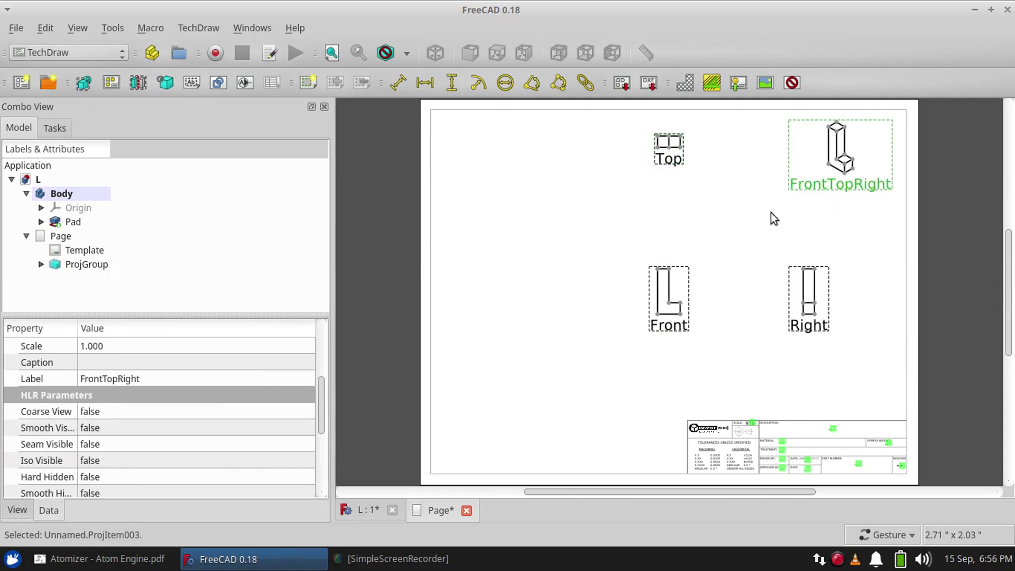
{"action": "key", "text": "ctrl+s"}
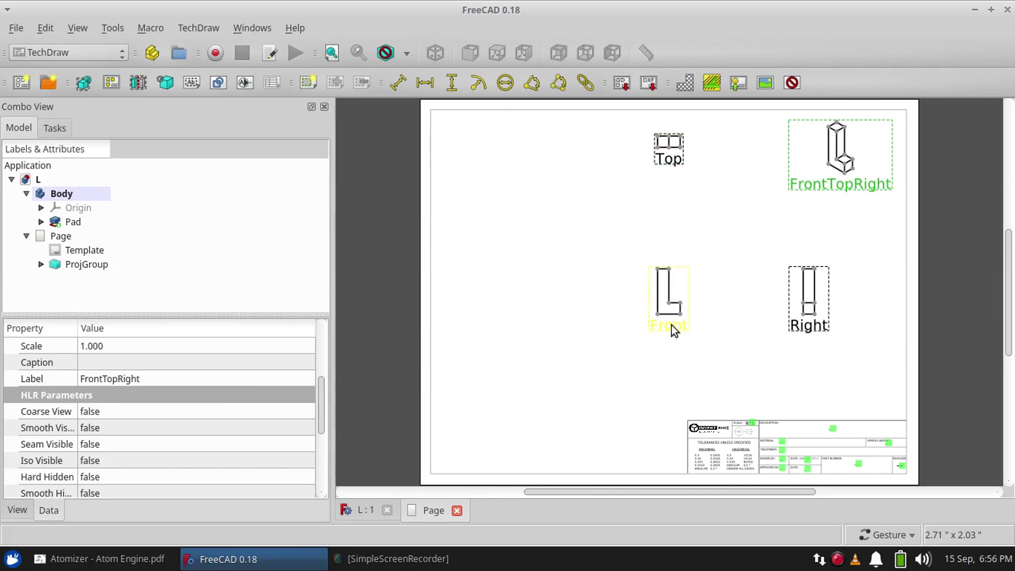
{"action": "left_click_drag", "start_coordinate": [672, 328], "coordinate": [608, 355]}
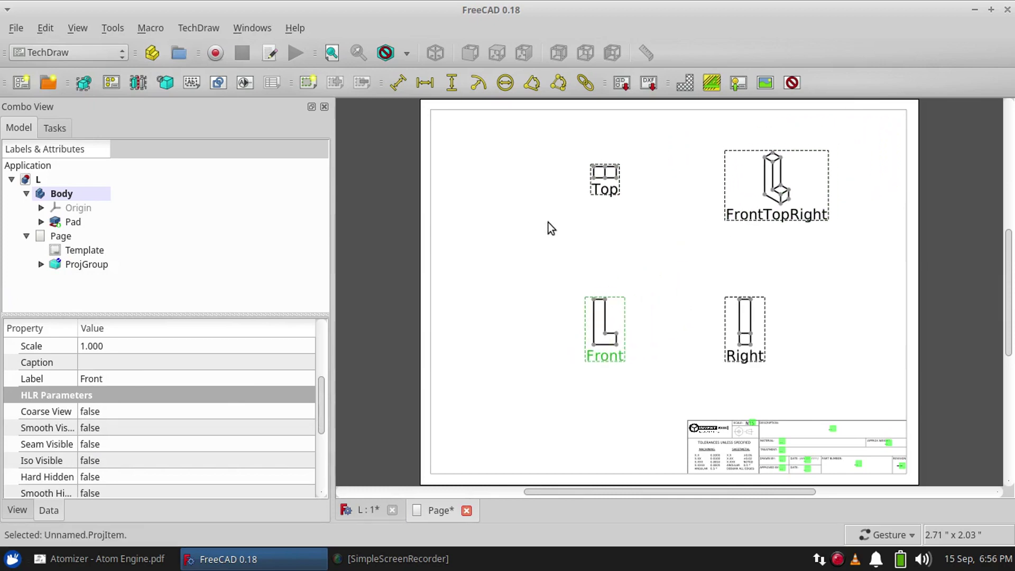